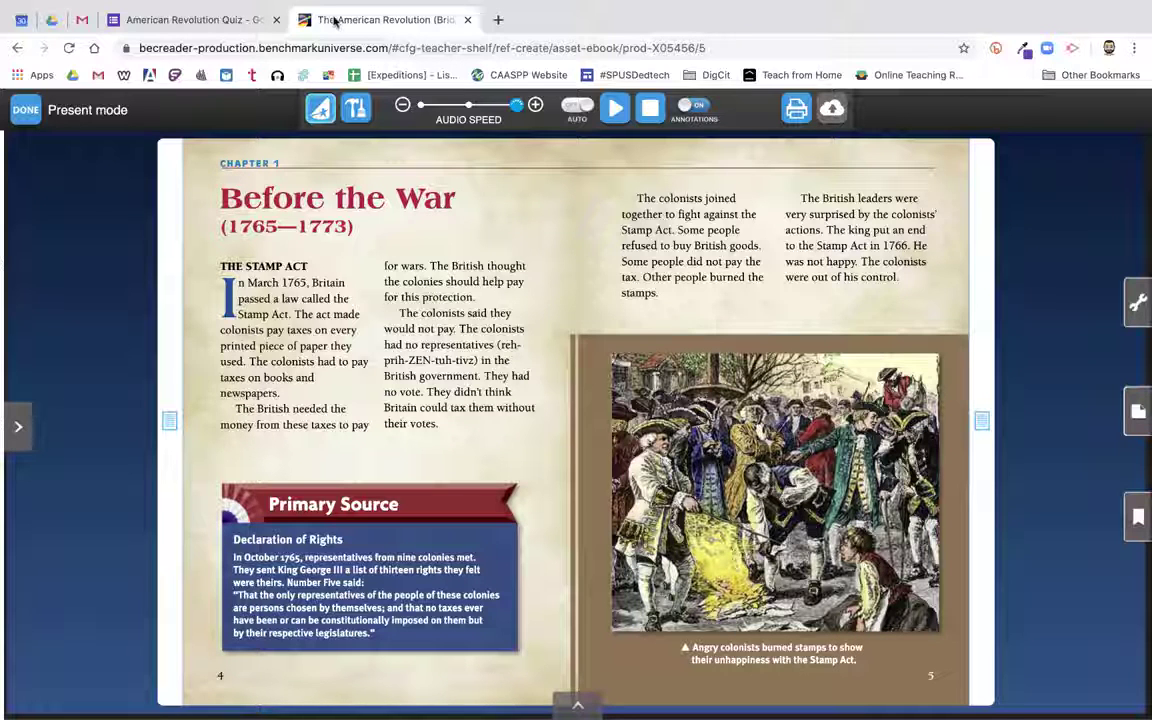
# - Take a region screenshot of the colonists burning stamps illustration on page 5
pyautogui.press('ctrl+shift+super+4')
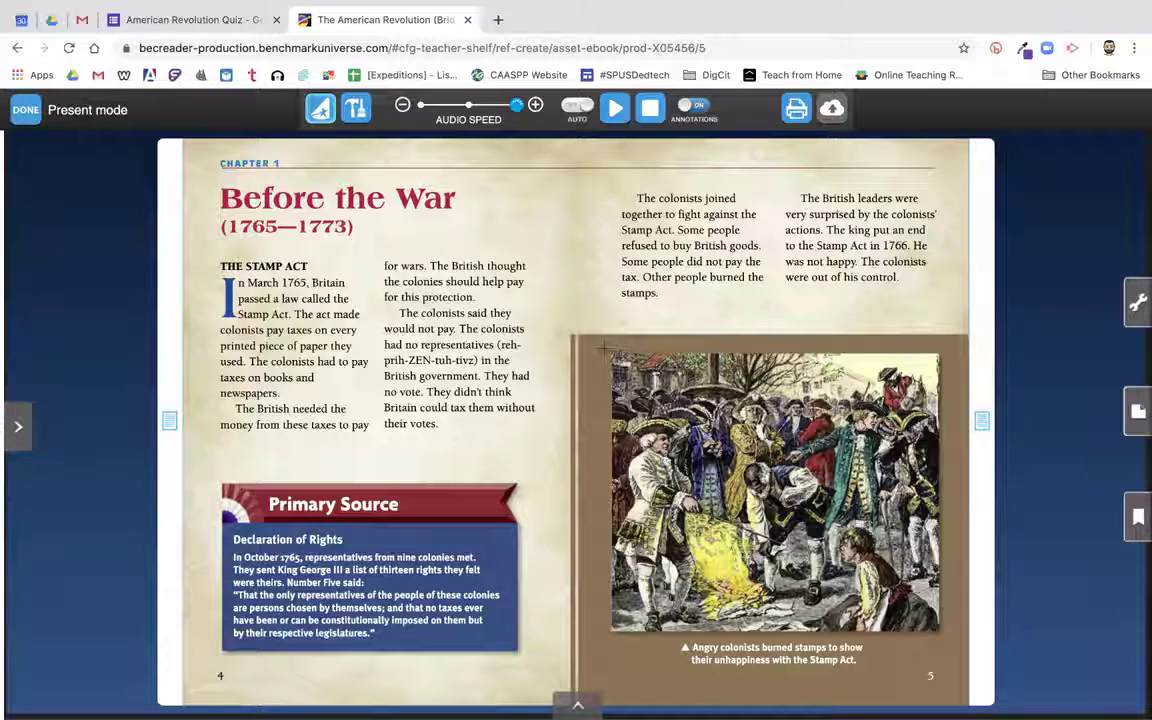
pyautogui.press('Escape')
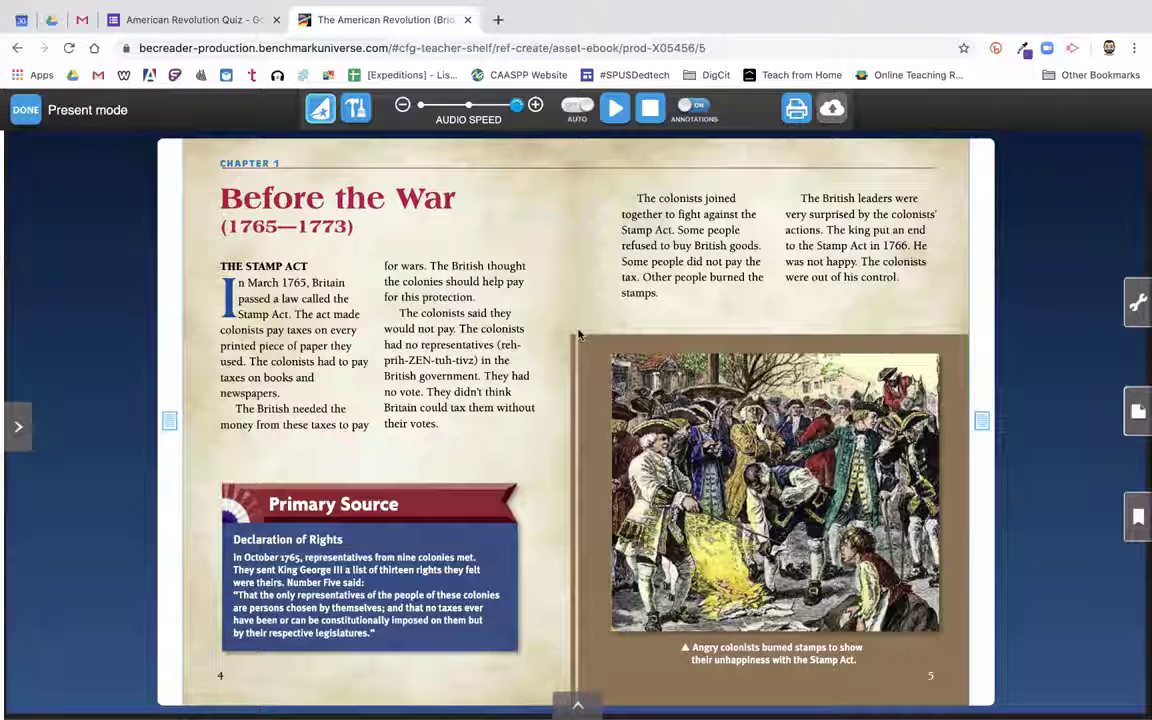
pyautogui.press('shift+super+4')
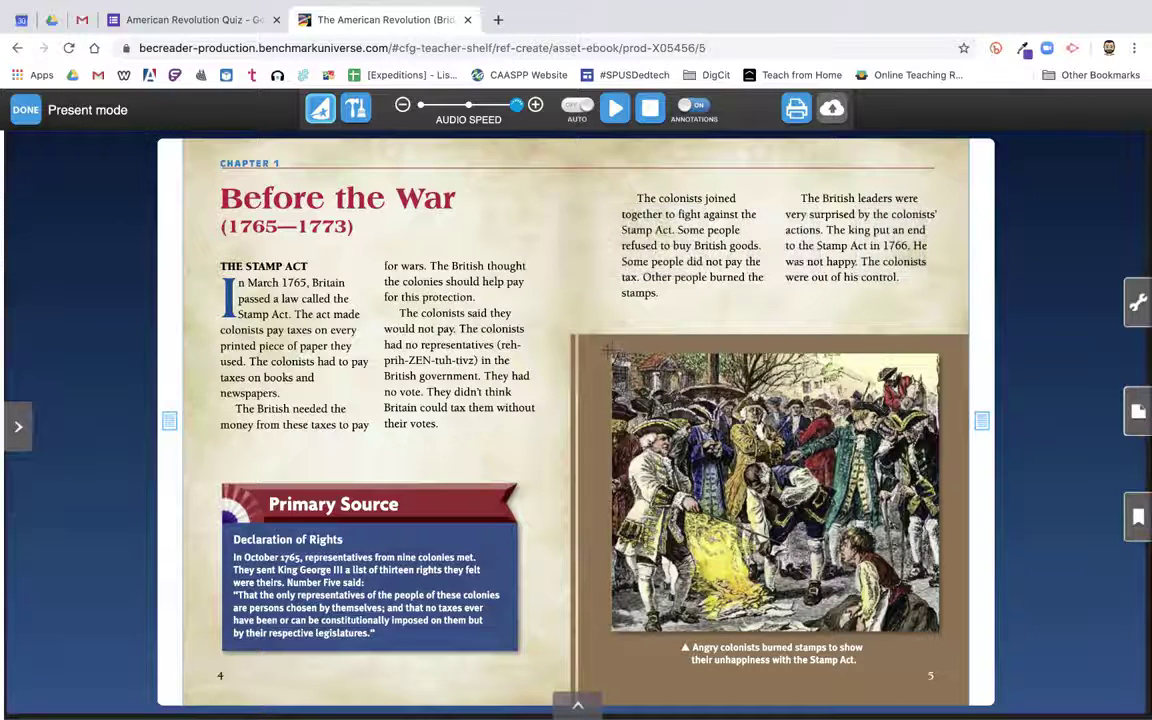
pyautogui.moveTo(610, 353); pyautogui.dragTo(940, 632)
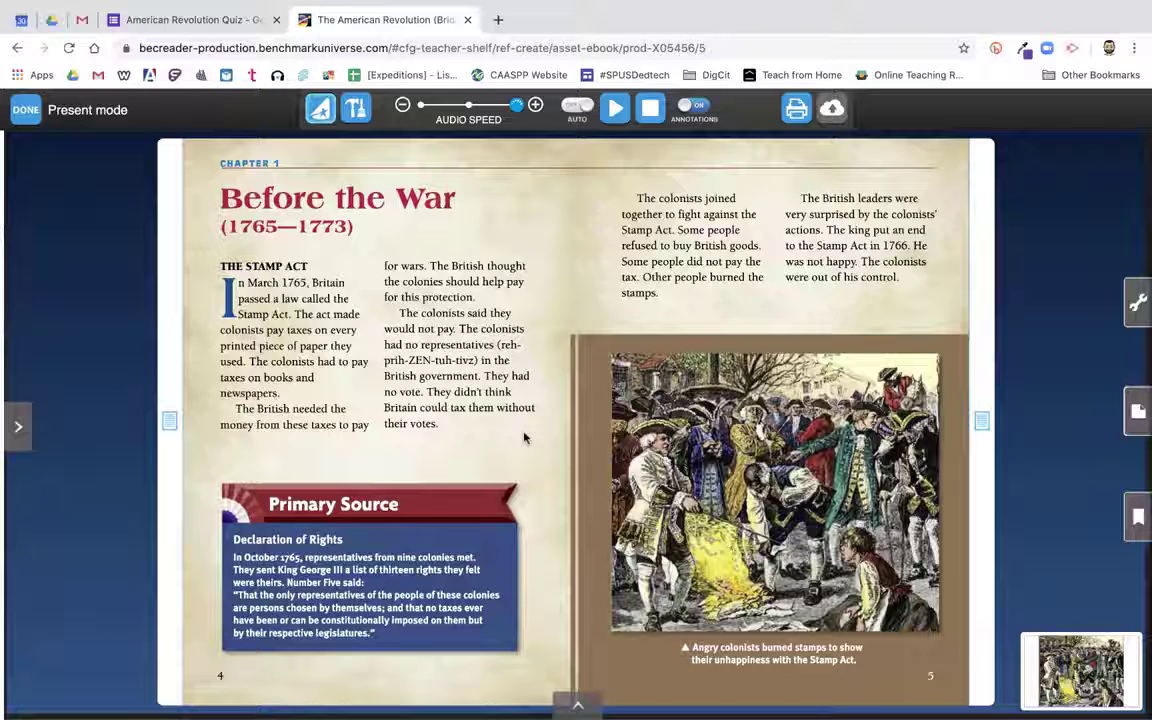
pyautogui.hotkey('ctrl', 'shift', 'F3')
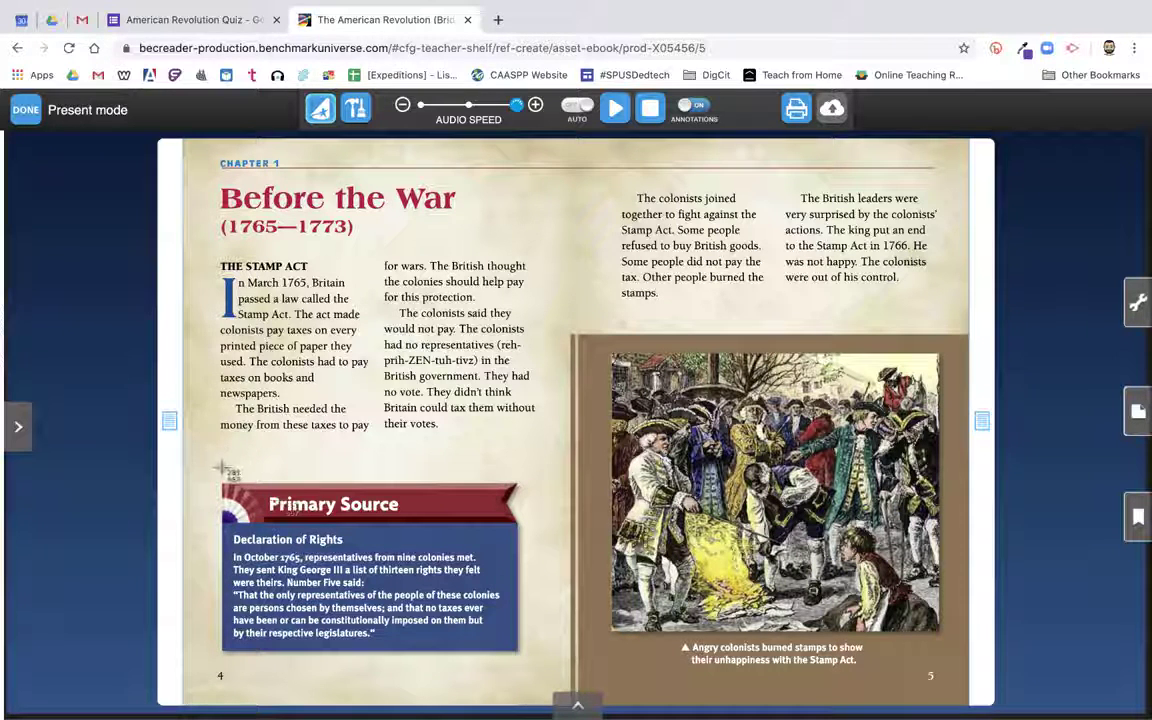
# - Capture the Declaration of Rights Primary Source box on page 4 as a region screenshot
pyautogui.moveTo(220, 482); pyautogui.dragTo(526, 653)
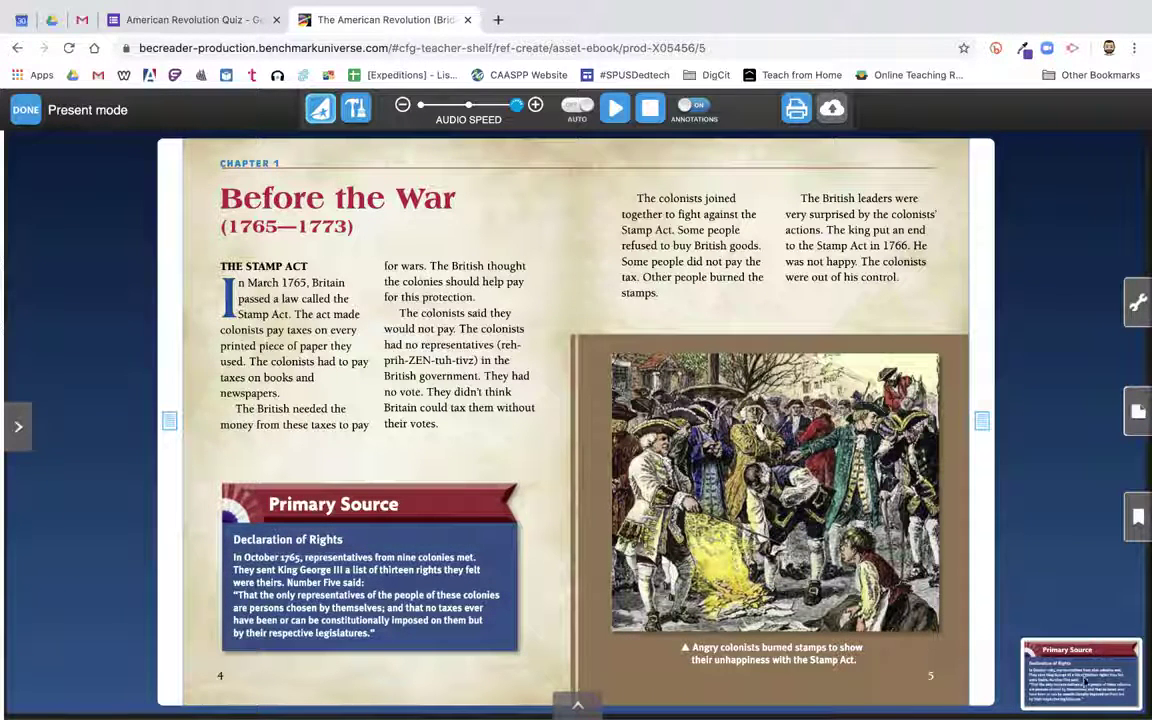
# - Switch to the American Revolution Quiz tab and select the Stamp Act question card
pyautogui.click(172, 27)
pyautogui.scroll(-2, 704, 483)
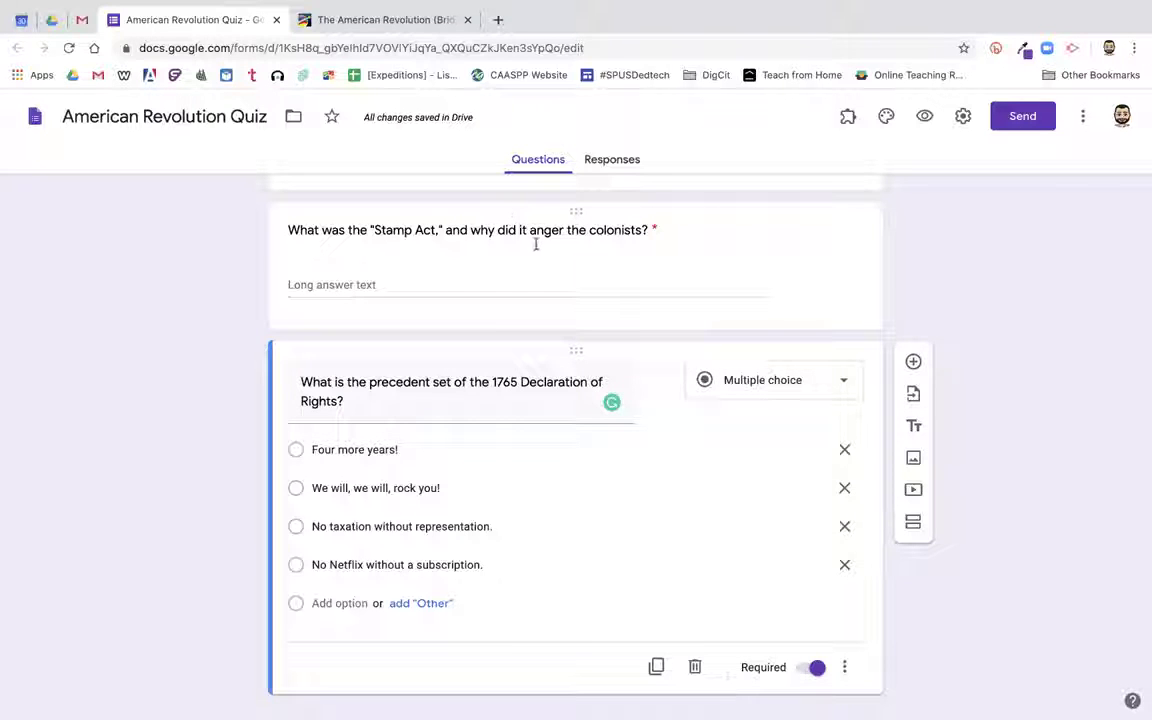
pyautogui.click(470, 229)
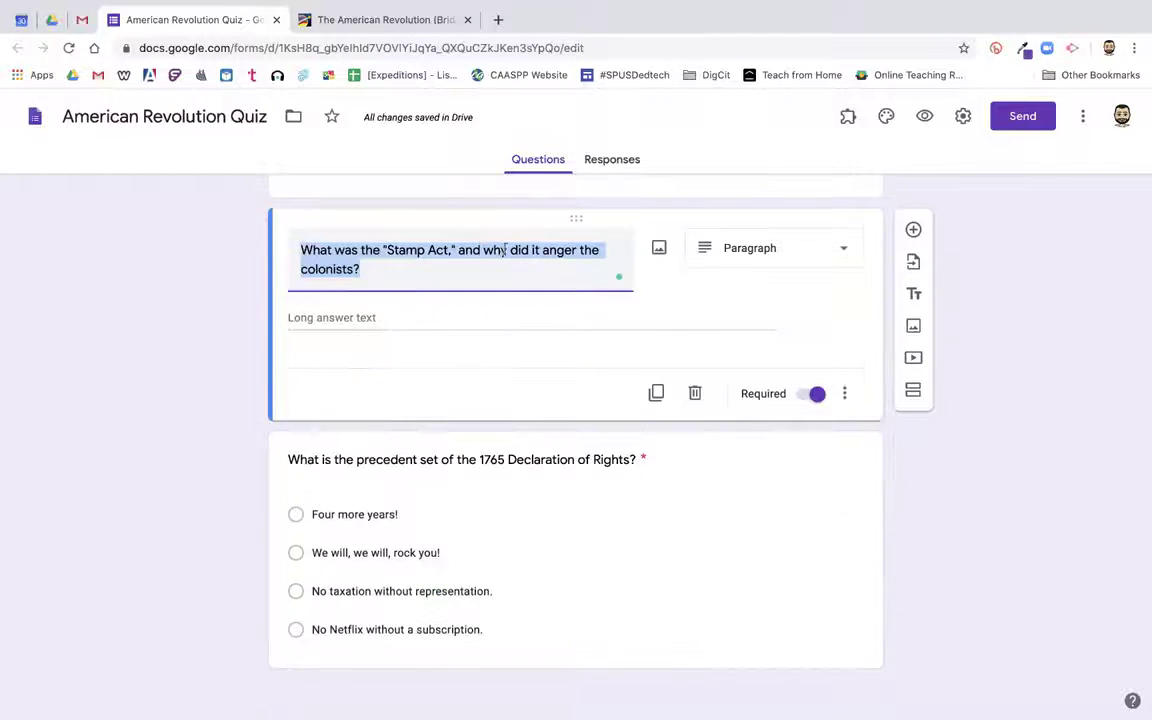
# - Upload the Desktop file 'Screen Shot 2020-04-30 at 10.55.19 AM' as the Stamp Act question's image
pyautogui.click(659, 250)
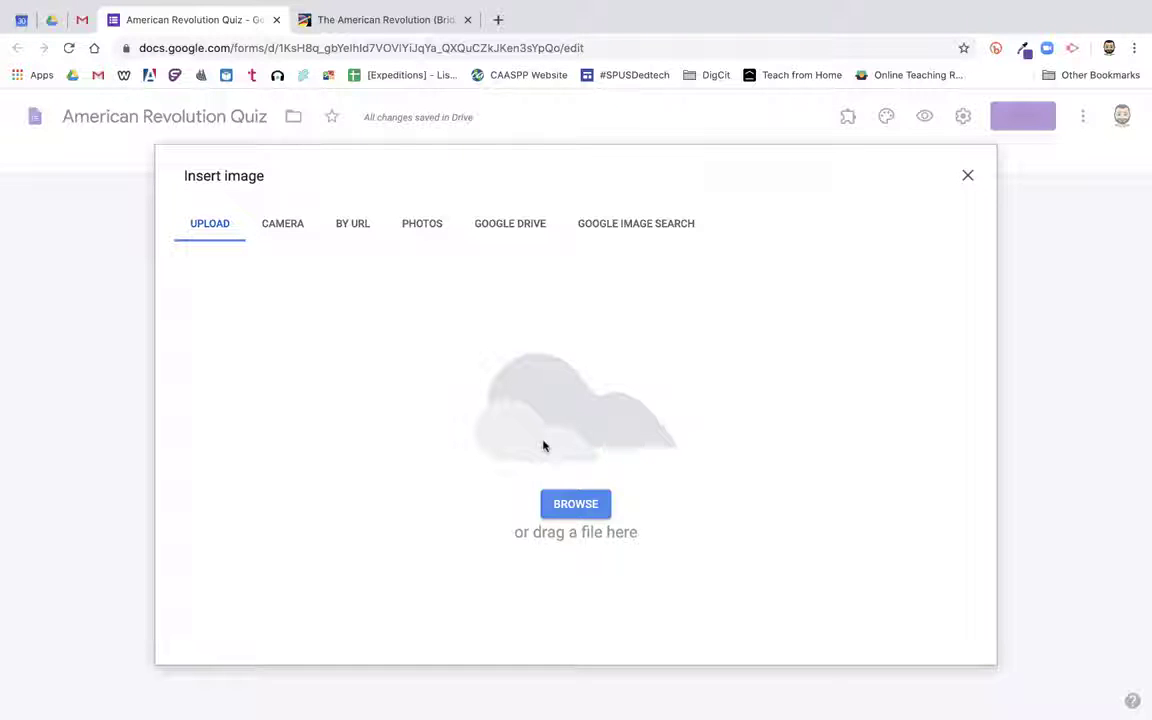
pyautogui.click(575, 505)
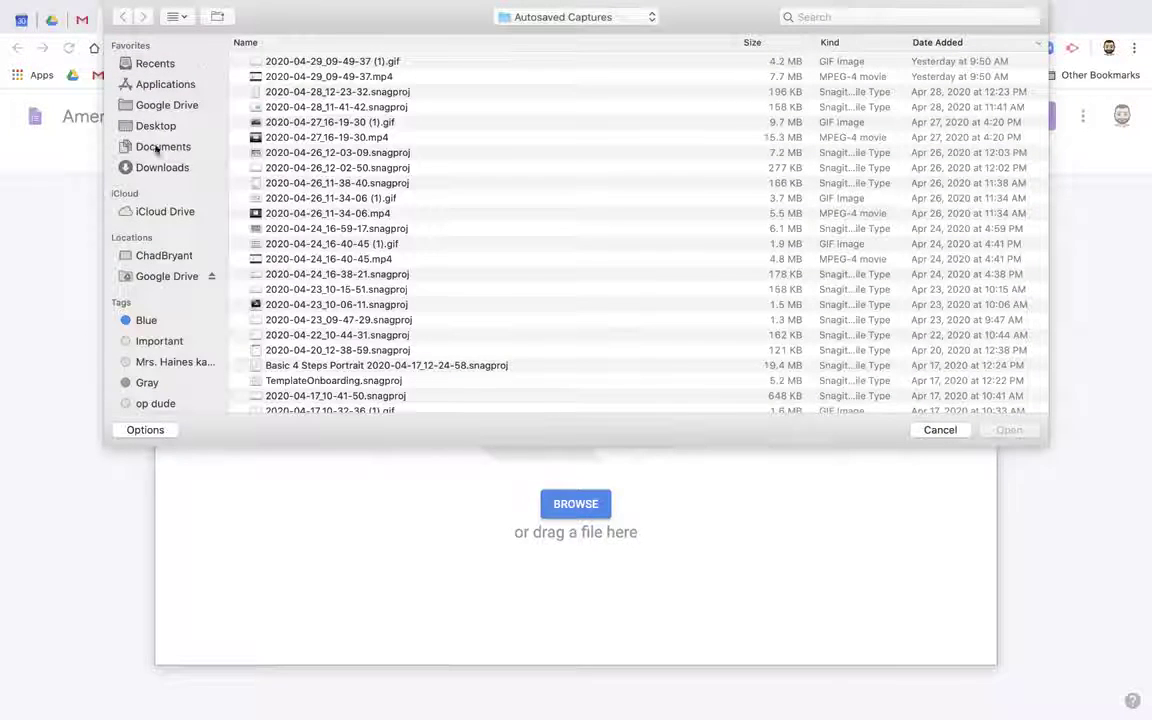
pyautogui.click(152, 126)
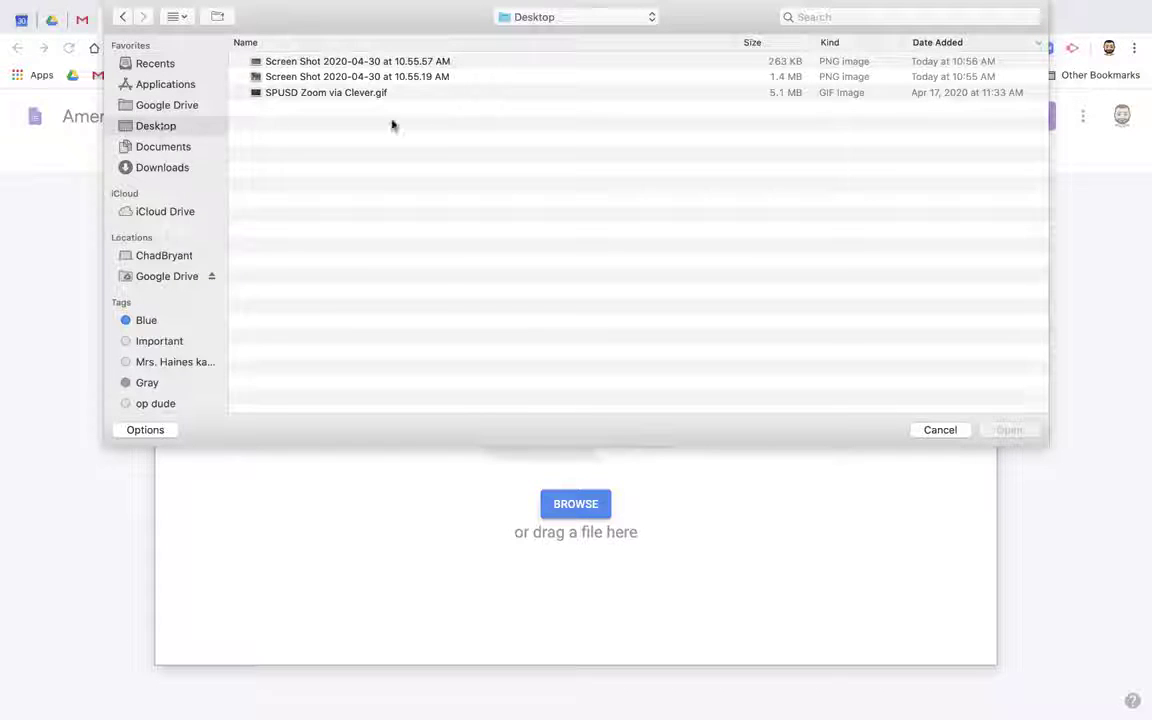
pyautogui.click(306, 76)
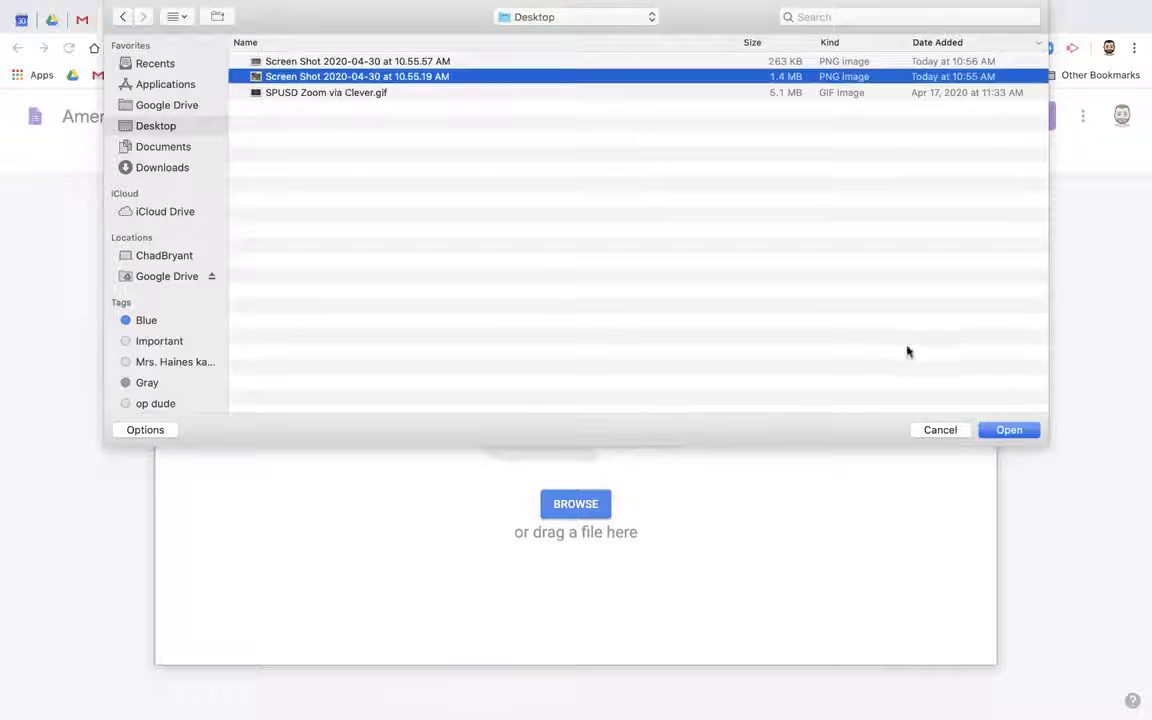
pyautogui.click(995, 430)
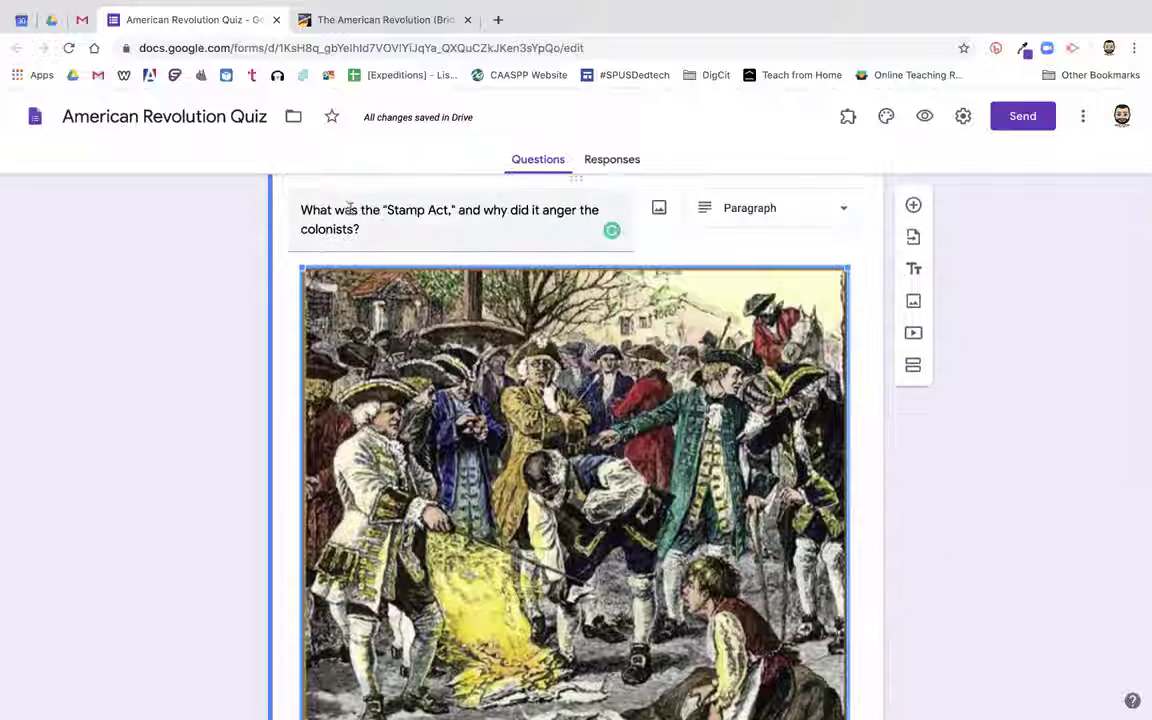
# - Shrink the stamp-burning picture to about half width, then scroll down to the Declaration of Rights question
pyautogui.scroll(-3, 700, 400)
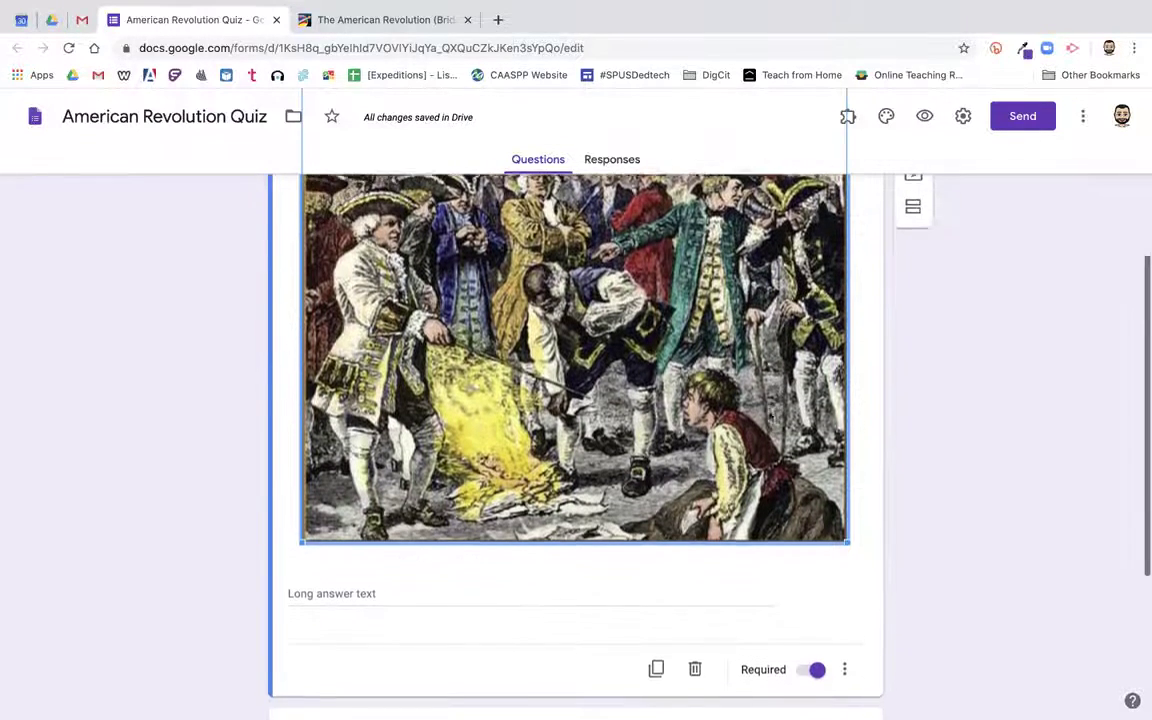
pyautogui.moveTo(846, 530); pyautogui.dragTo(638, 329)
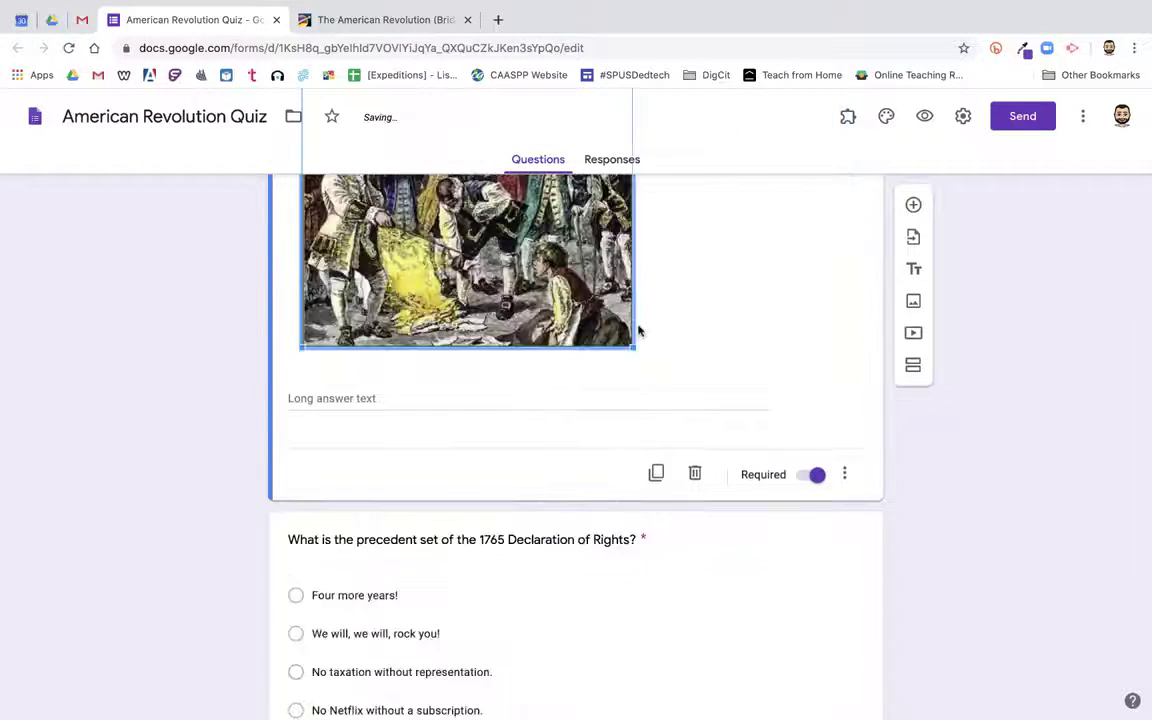
pyautogui.scroll(-1, 638, 329)
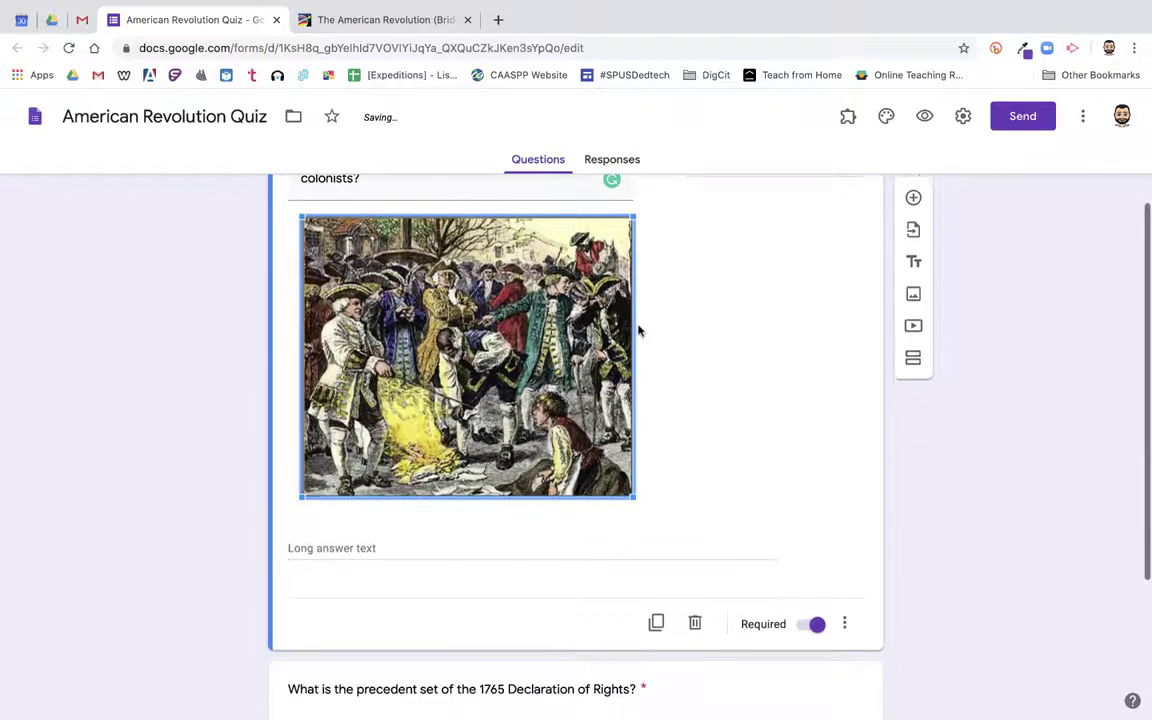
pyautogui.scroll(-1, 727, 453)
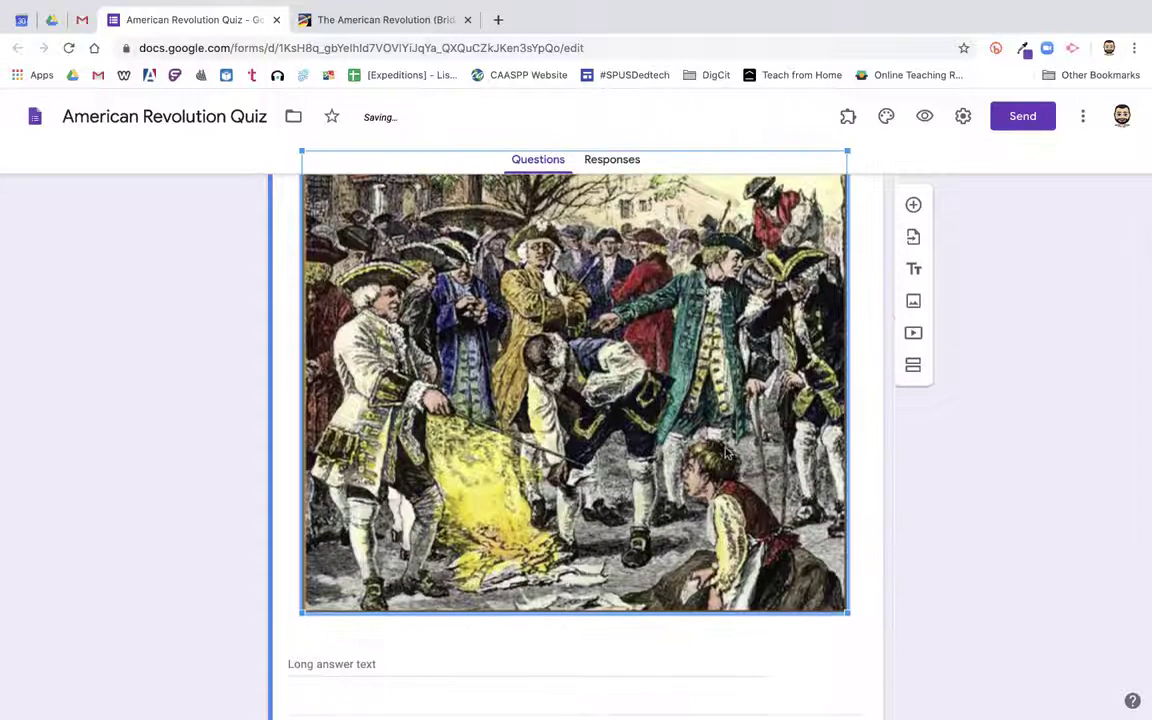
pyautogui.scroll(-5, 727, 453)
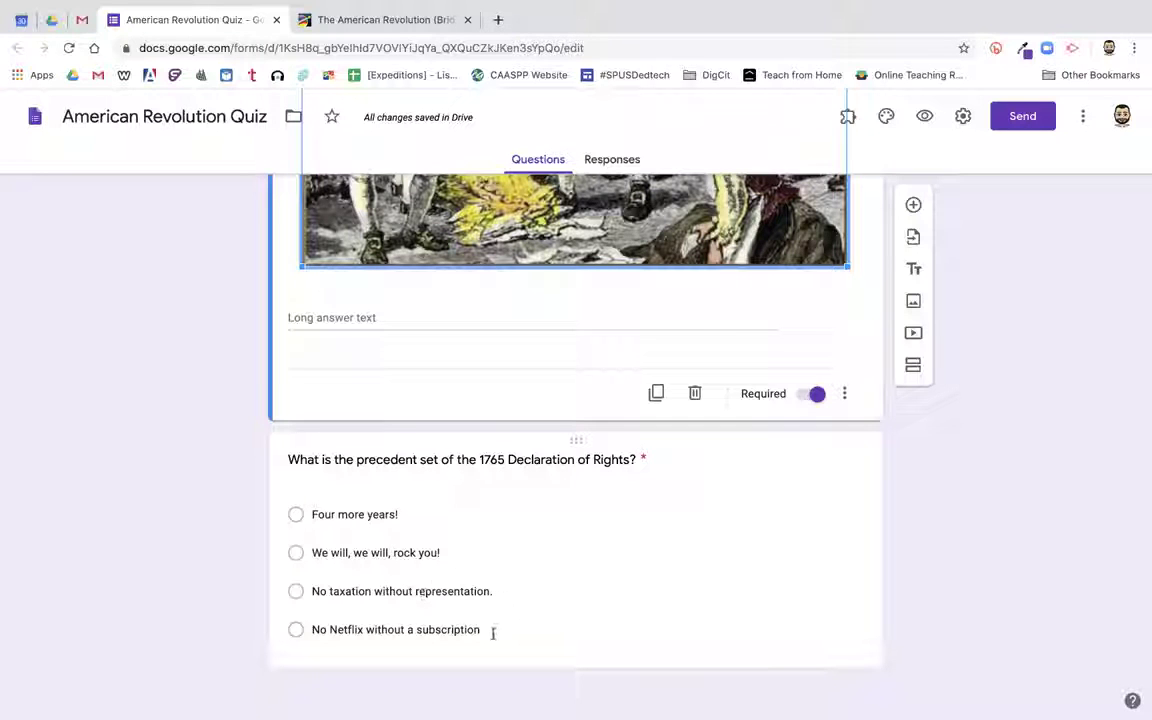
# - Upload the Declaration of Rights screenshot from the Desktop as the question's image
pyautogui.click(519, 457)
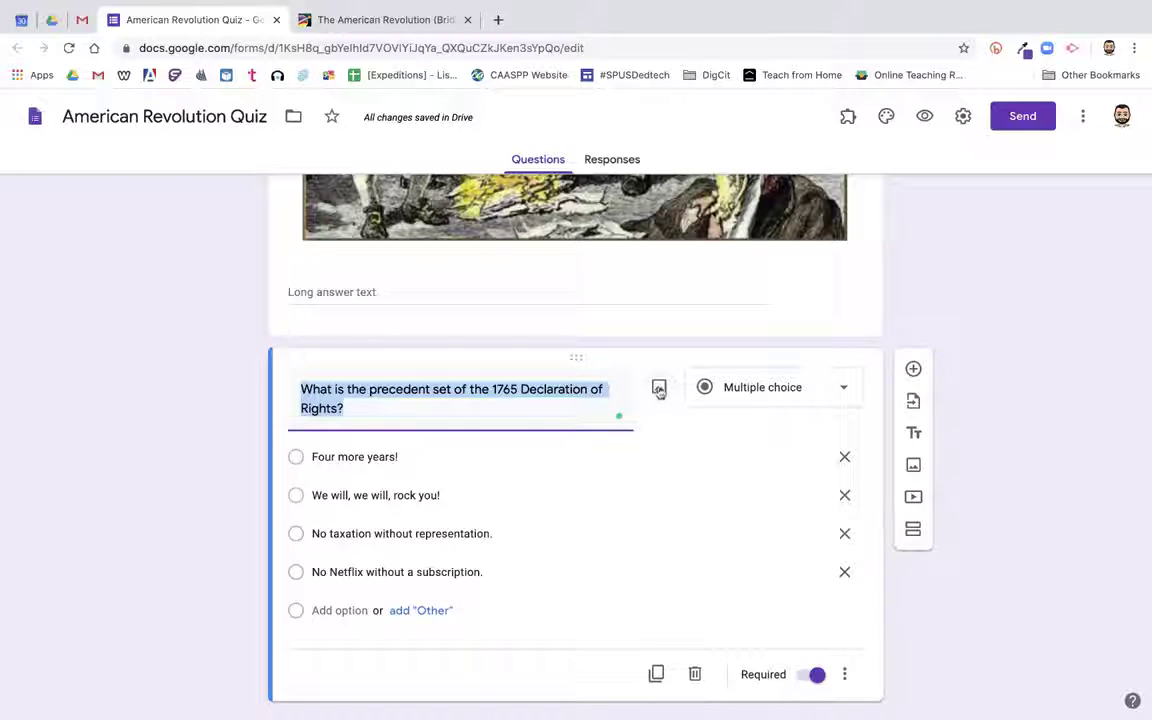
pyautogui.click(659, 390)
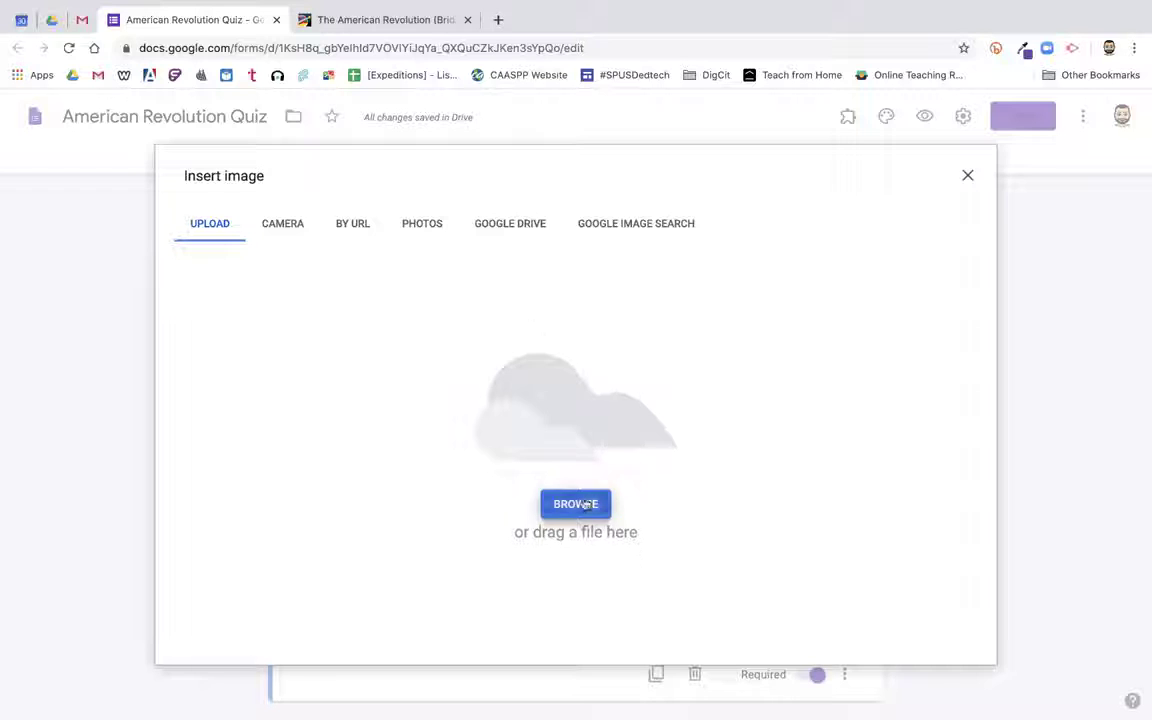
pyautogui.click(577, 504)
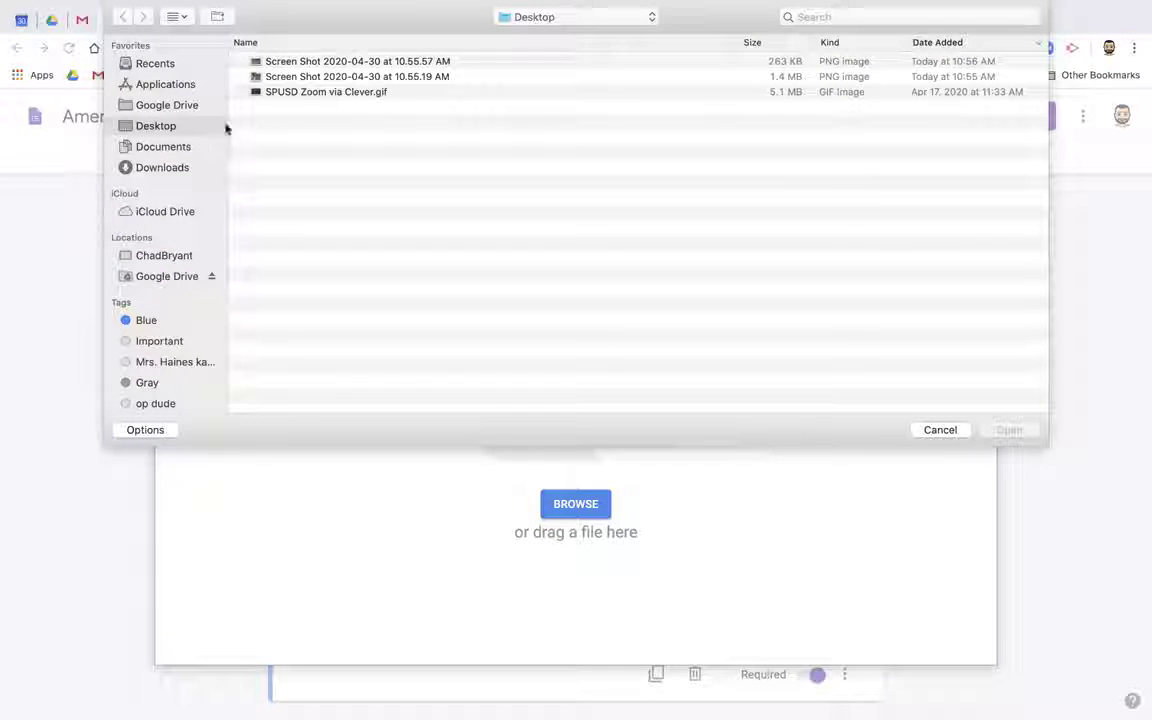
pyautogui.doubleClick(347, 62)
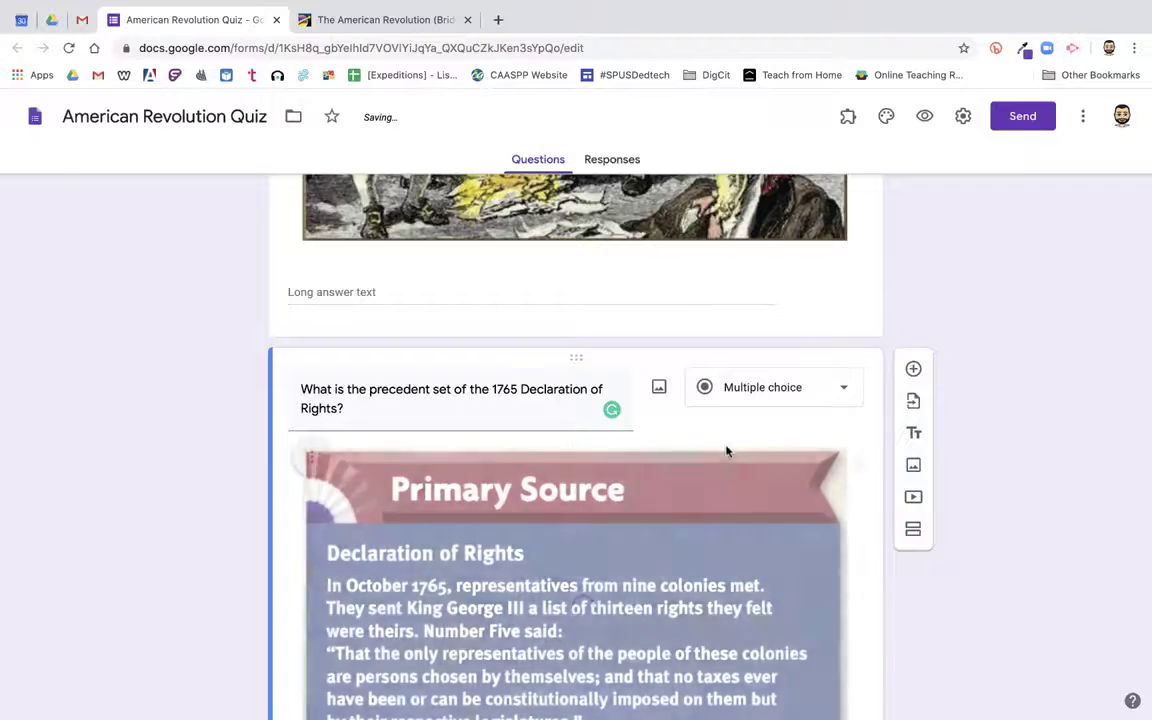
# - Review the answer choices 'Four more years!', 'We will, we will, rock you!' and 'No taxation without representation'
pyautogui.scroll(-2, 727, 452)
pyautogui.scroll(-1, 727, 452)
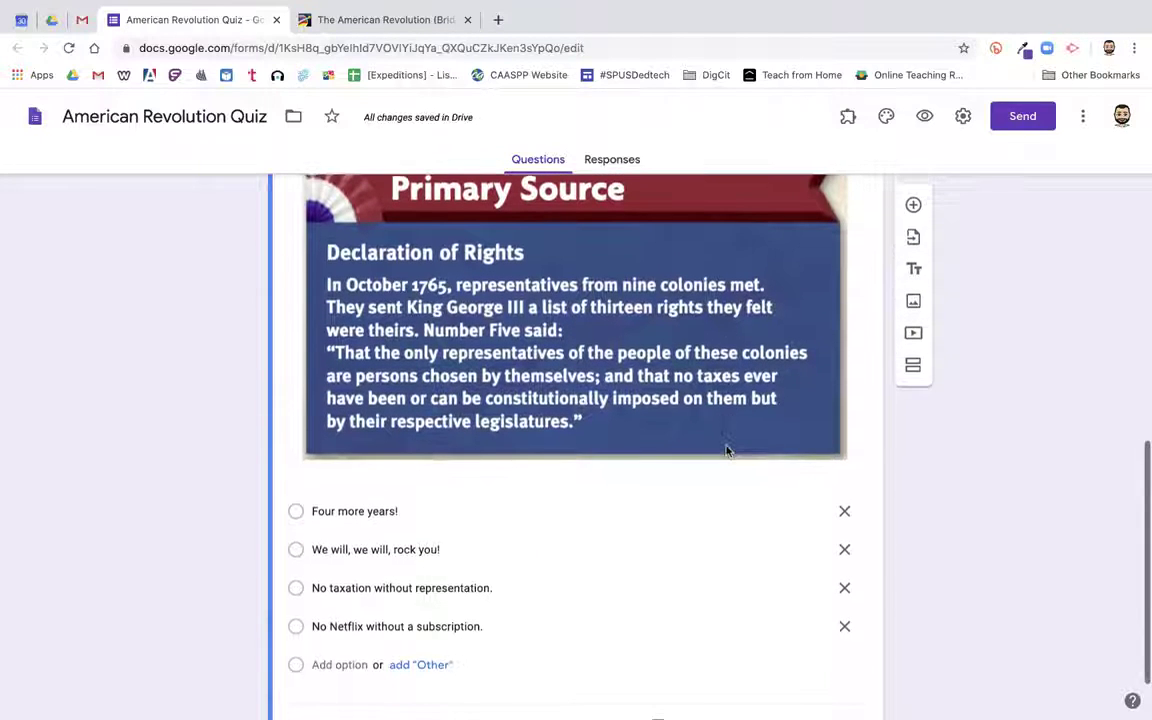
pyautogui.click(435, 510)
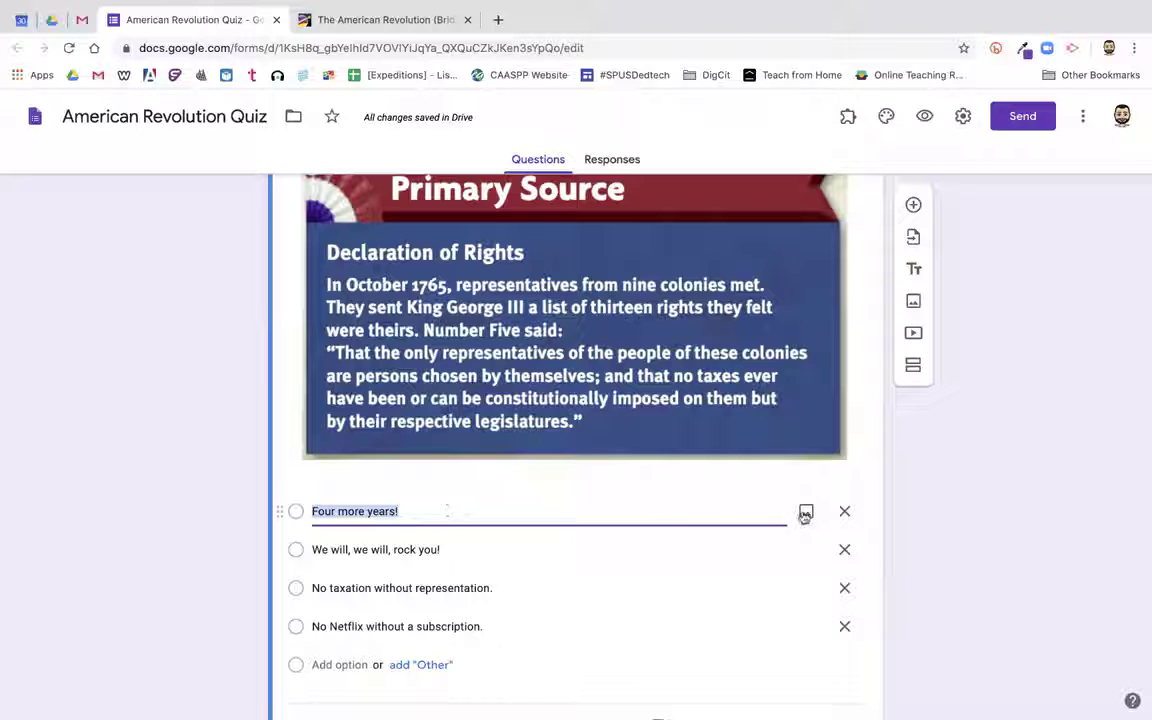
pyautogui.click(494, 550)
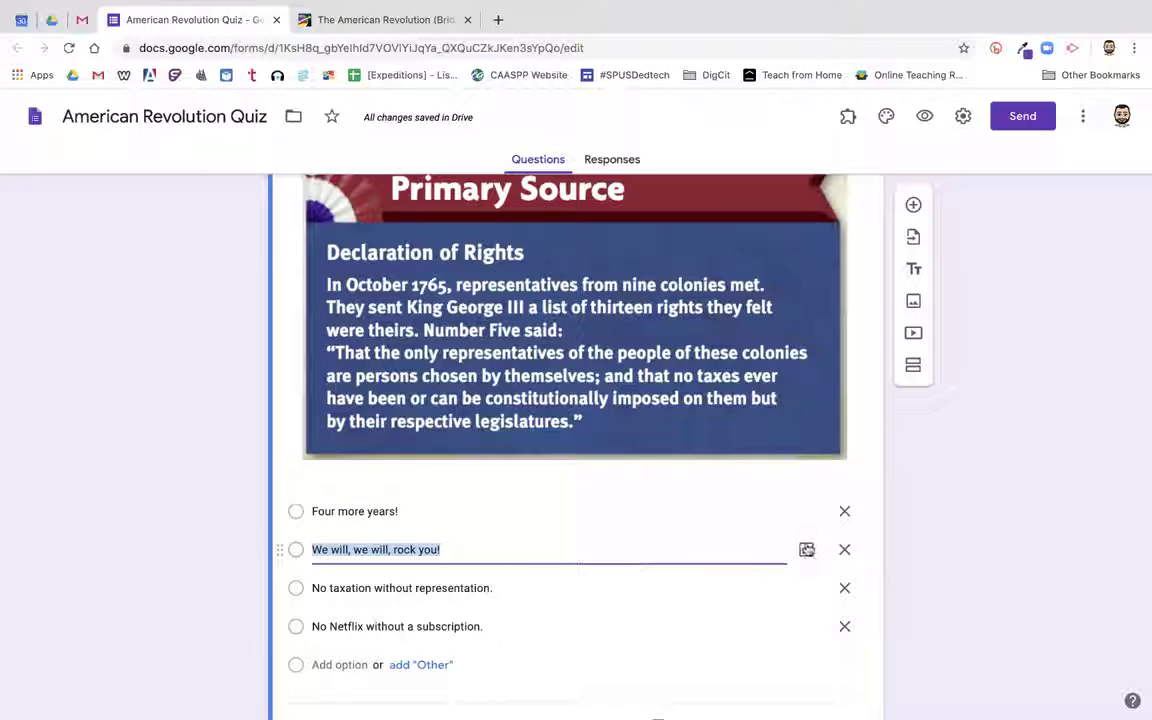
pyautogui.click(579, 584)
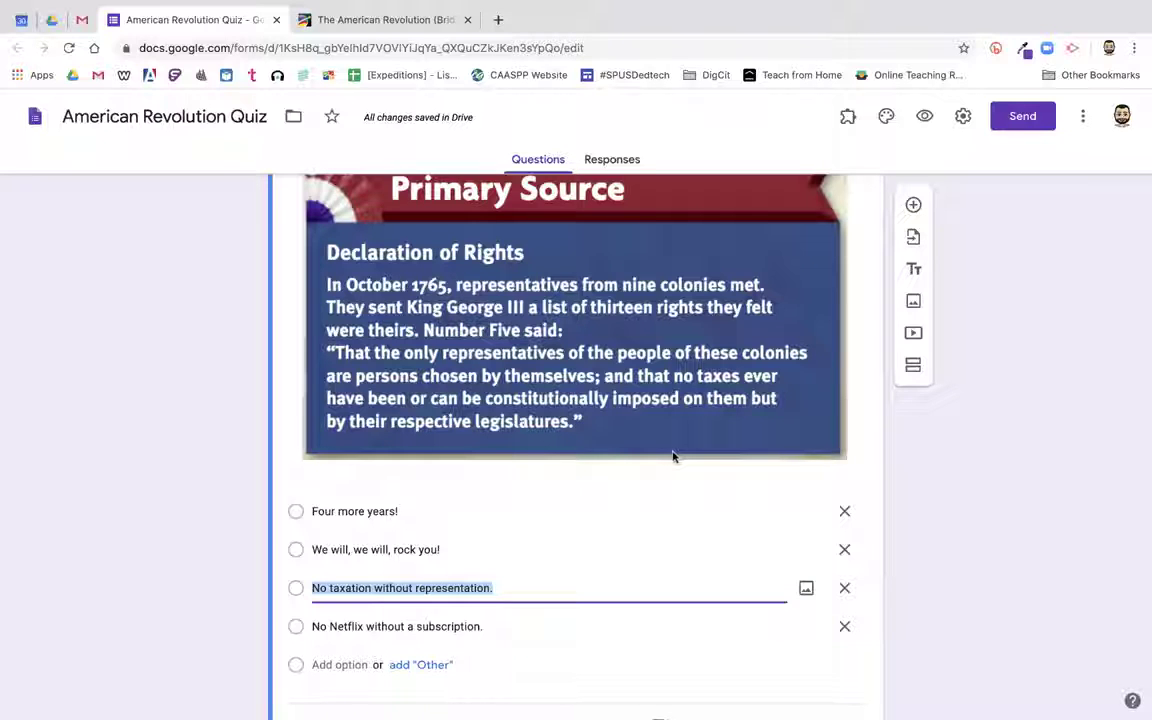
# - Preview the quiz and scroll through both illustrated questions down to the Submit button
pyautogui.click(925, 118)
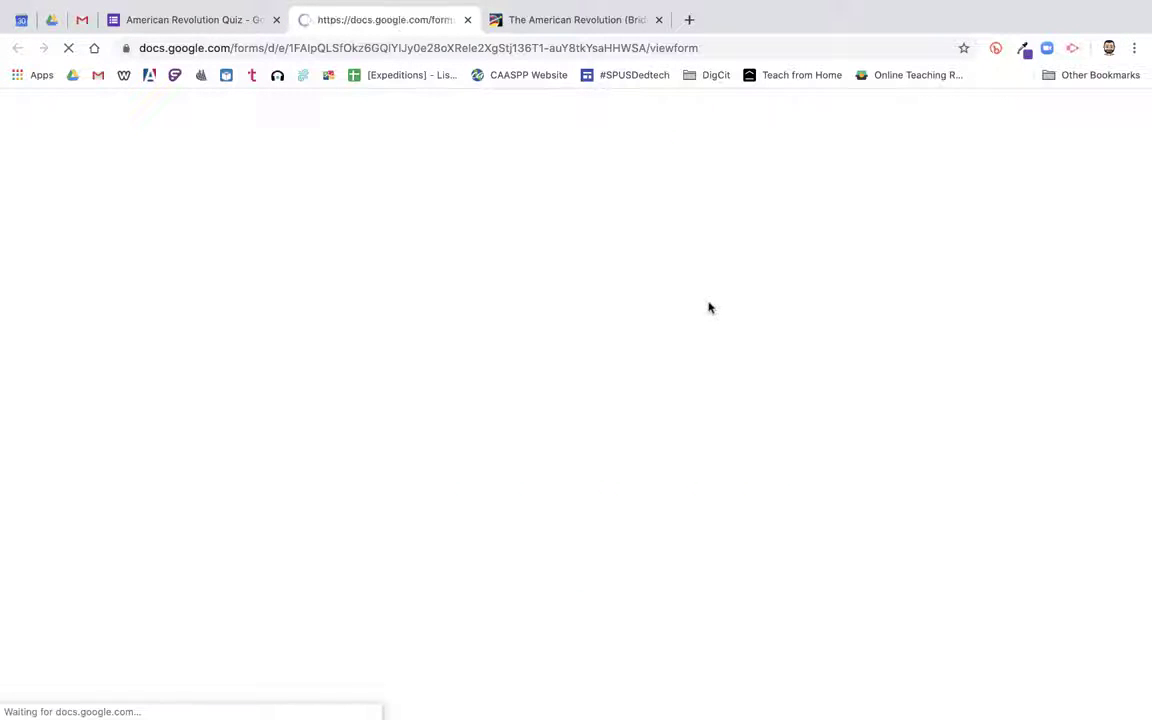
pyautogui.scroll(-2, 709, 306)
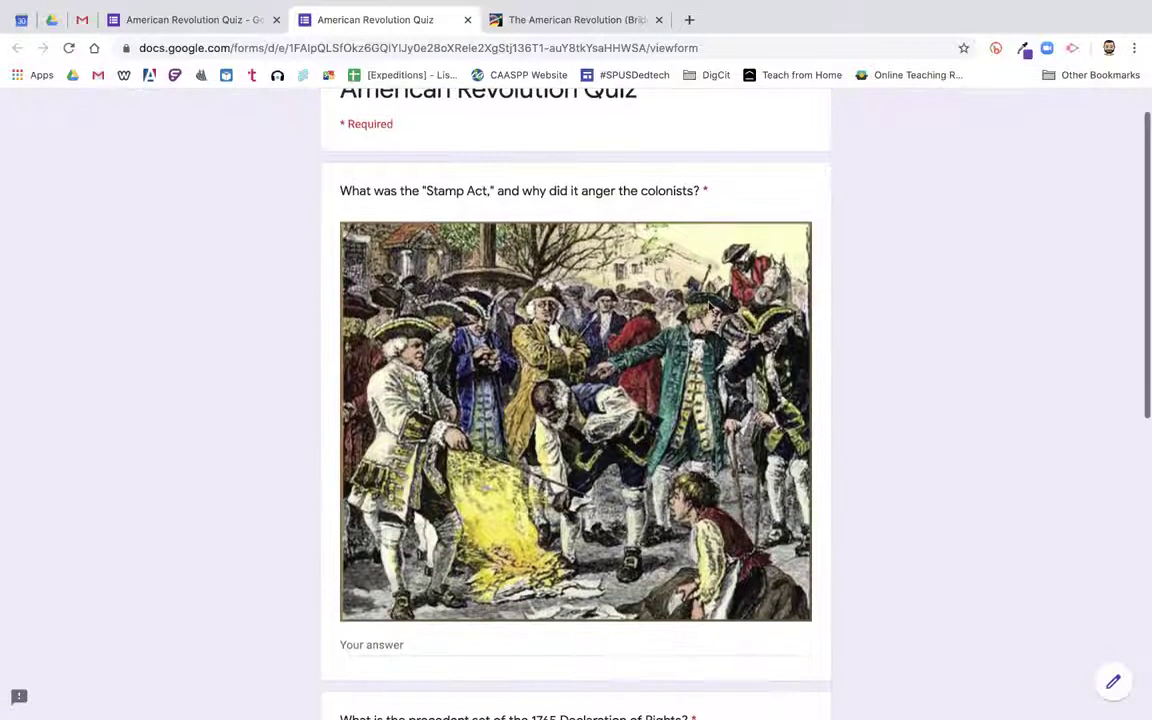
pyautogui.scroll(-4, 709, 306)
pyautogui.scroll(4, 640, 280)
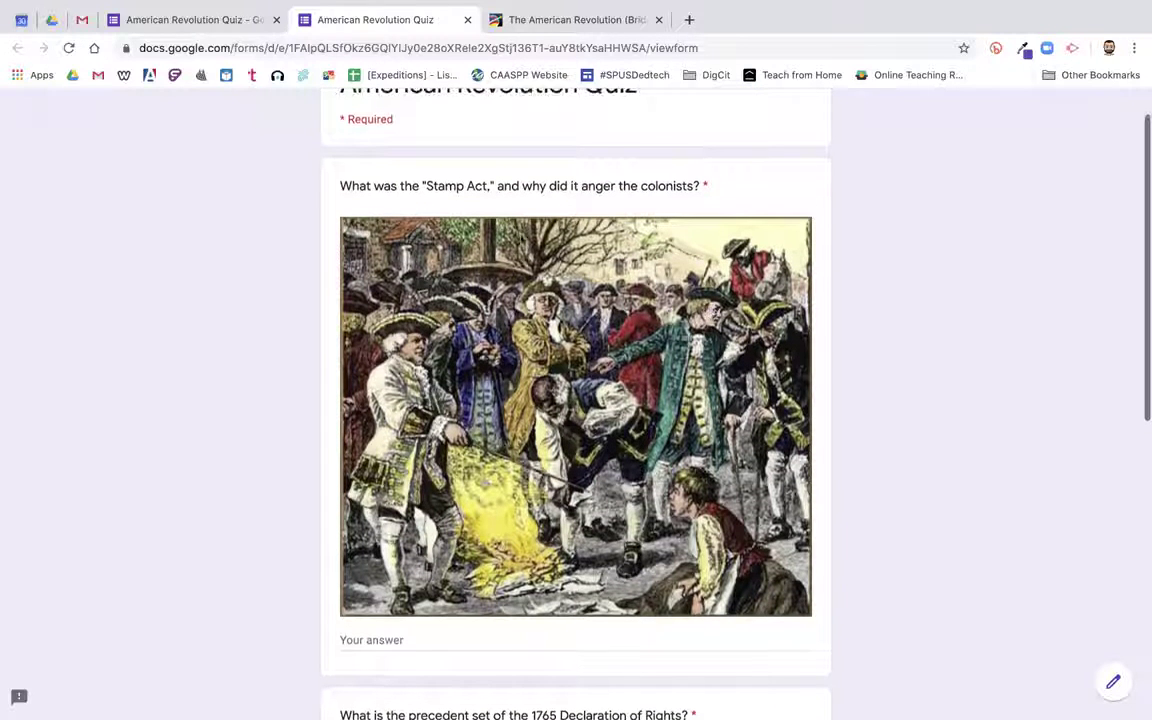
pyautogui.scroll(-5, 412, 252)
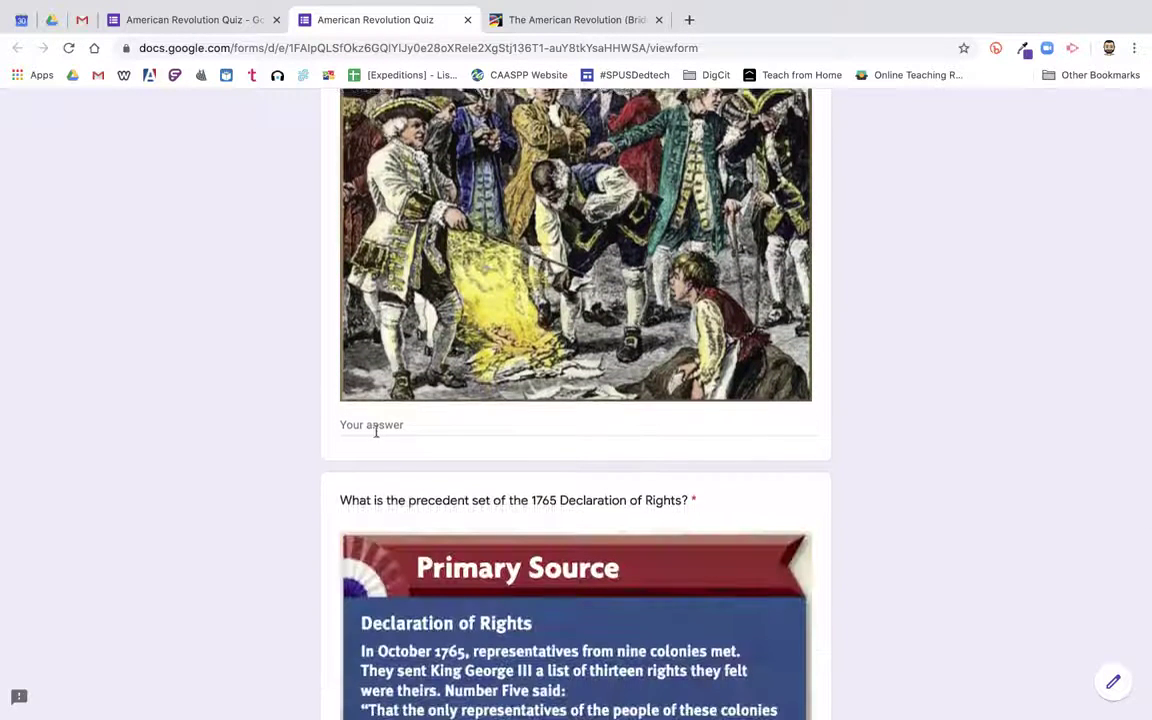
pyautogui.scroll(-4, 376, 430)
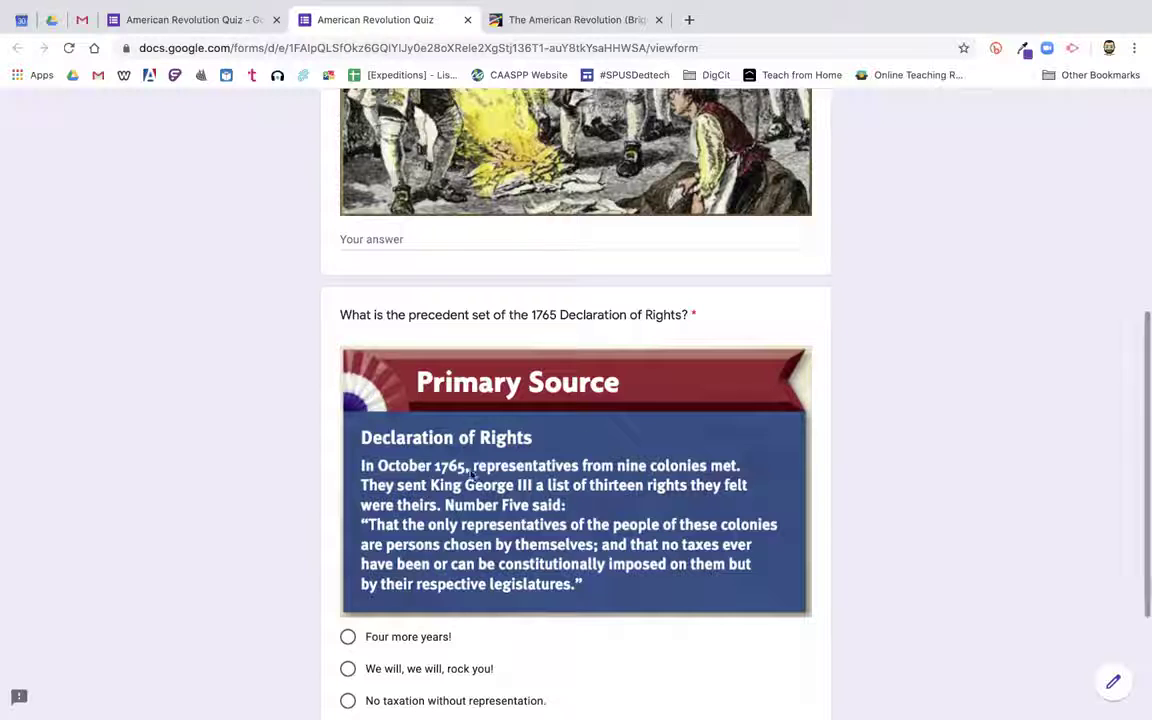
pyautogui.scroll(-2, 470, 472)
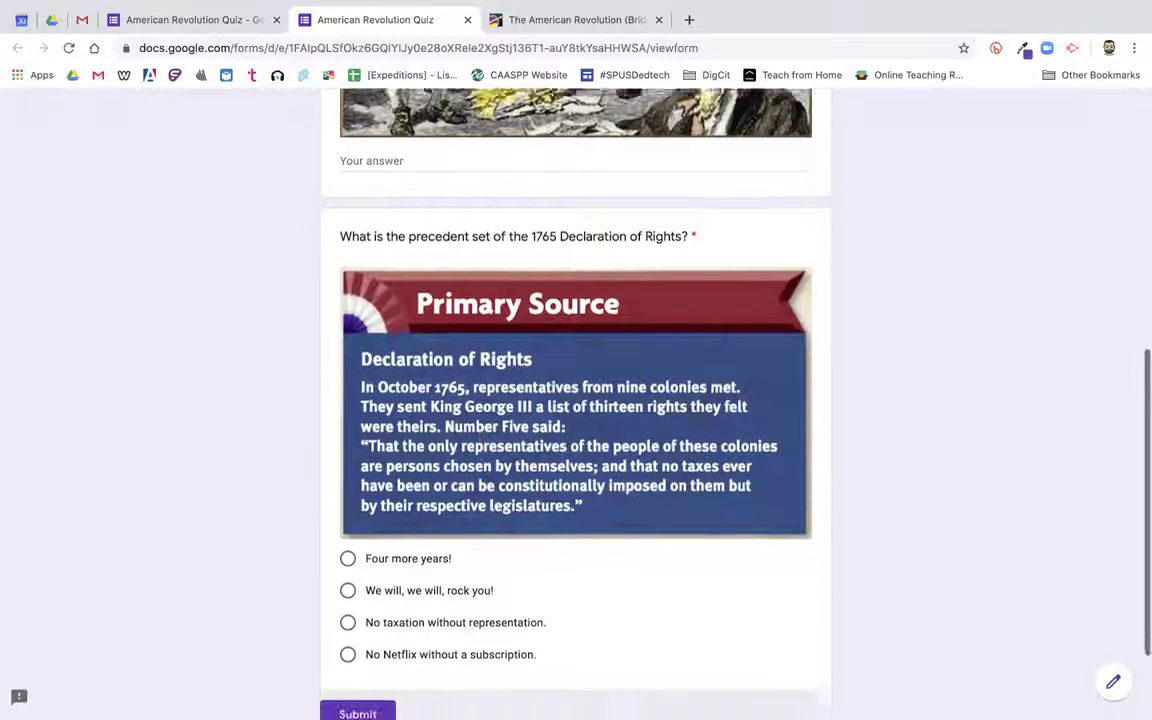
pyautogui.scroll(-2, 473, 470)
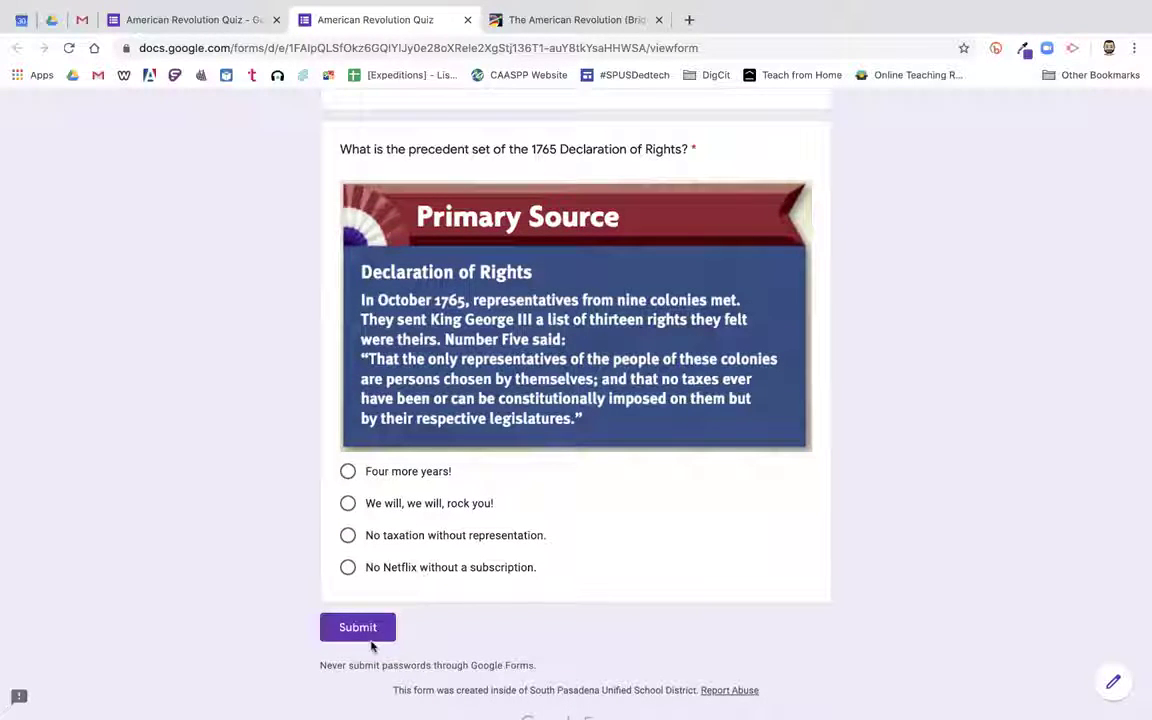